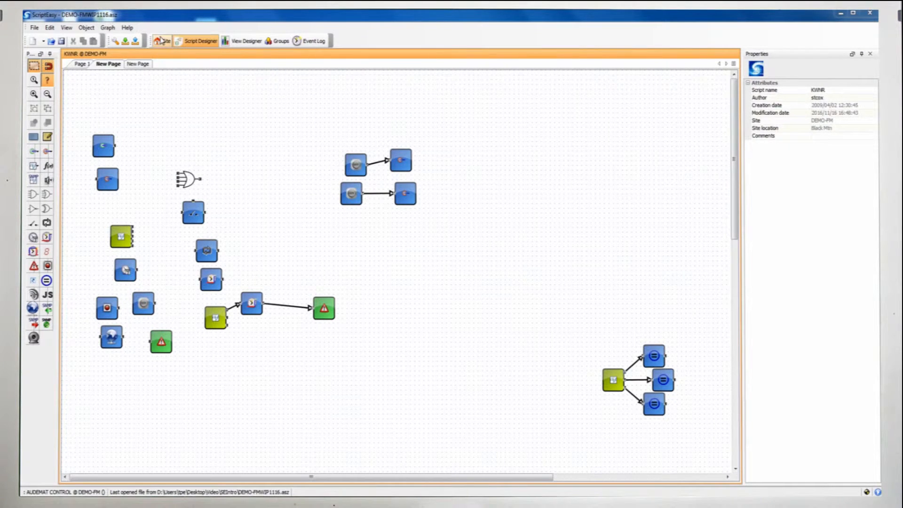
# Review the site summary and the Monitored Equipment list, then return to the script page
pyautogui.click(162, 42)
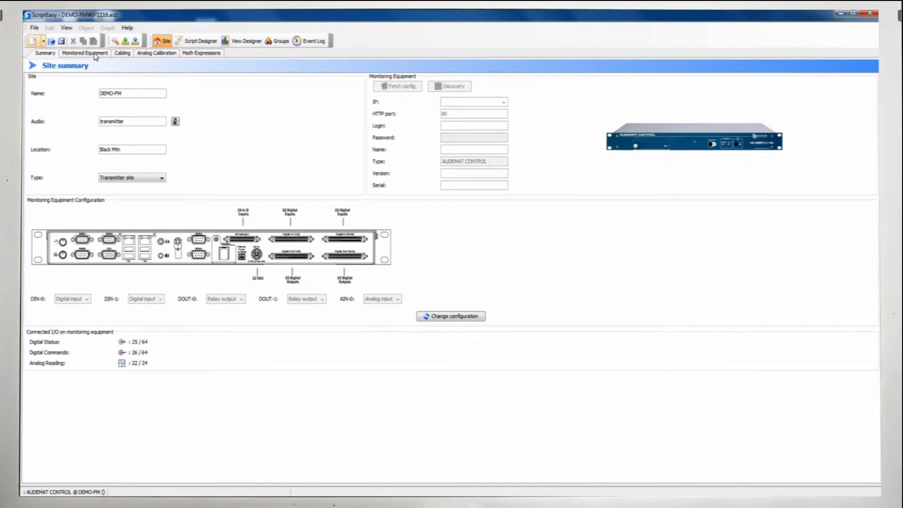
pyautogui.click(95, 57)
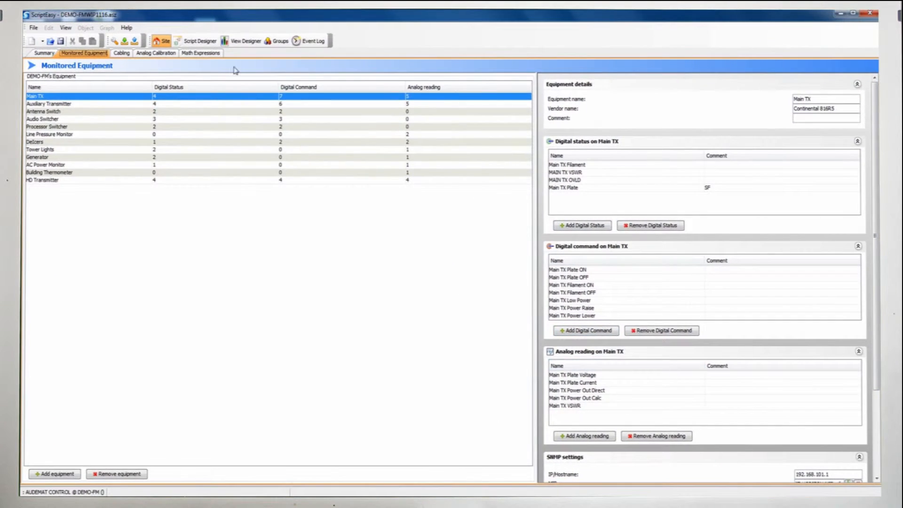
pyautogui.click(135, 18)
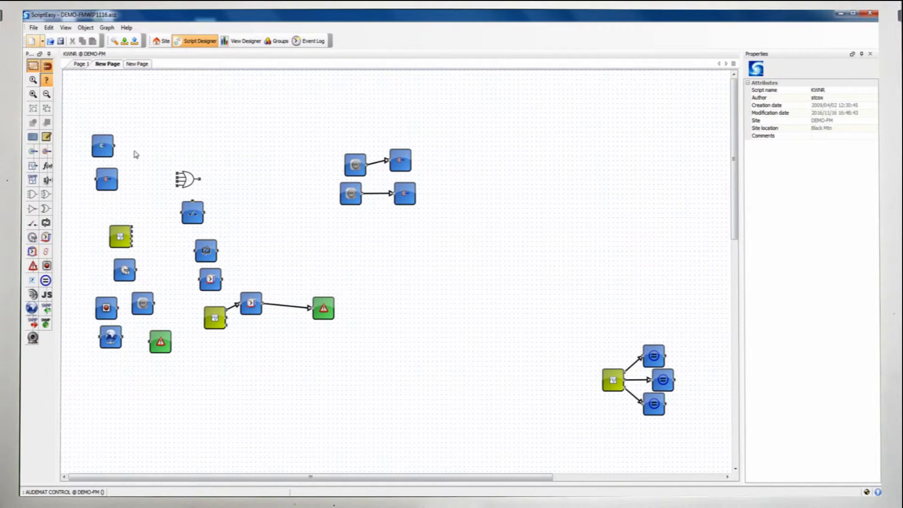
# Look through the digital status signals available for the Main TX equipment without adding one
pyautogui.click(33, 151)
pyautogui.moveTo(52, 165)
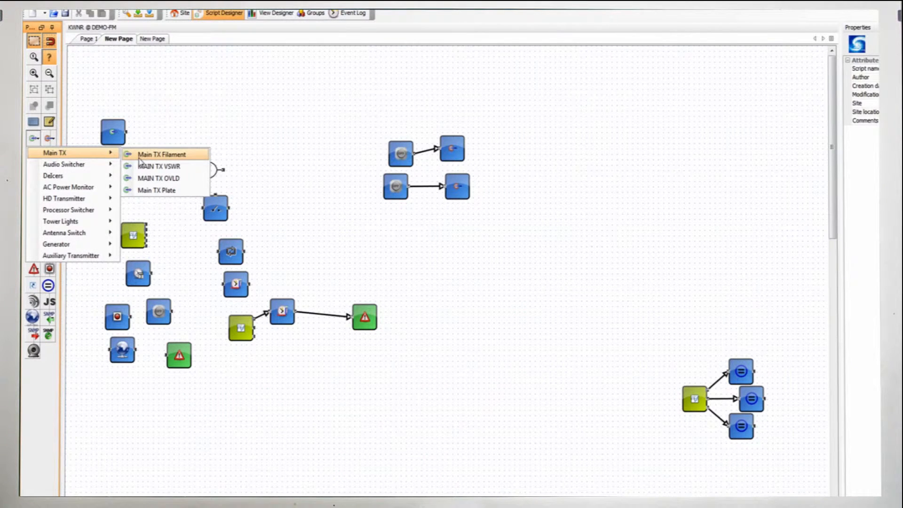
pyautogui.click(197, 111)
# Remove the link between the lower push action button and its digital command, and reconnect the two blocks
pyautogui.rightClick(419, 188)
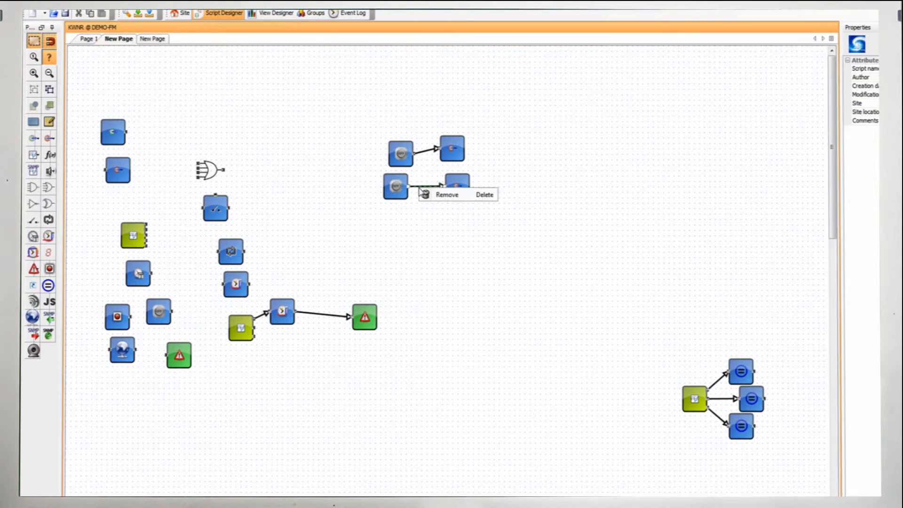
pyautogui.click(447, 195)
pyautogui.moveTo(409, 187); pyautogui.dragTo(446, 188)
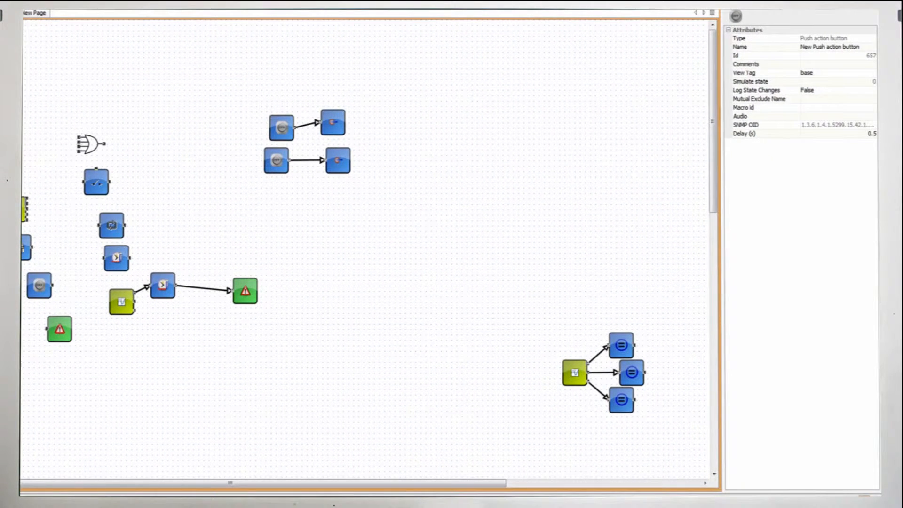
# Simulate a Main TX Plate Voltage of 9.95 kilovolts on the analog input feeding the three comparison blocks
pyautogui.click(574, 373)
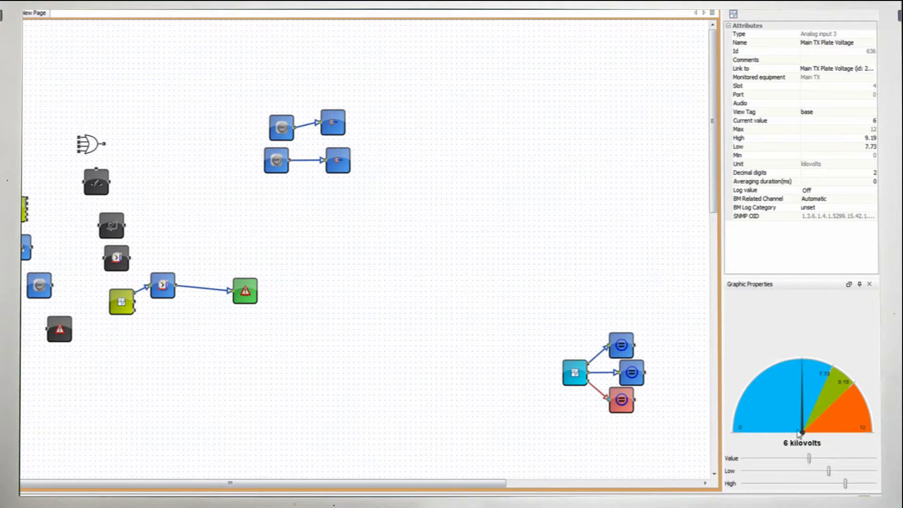
pyautogui.moveTo(808, 460); pyautogui.dragTo(855, 473)
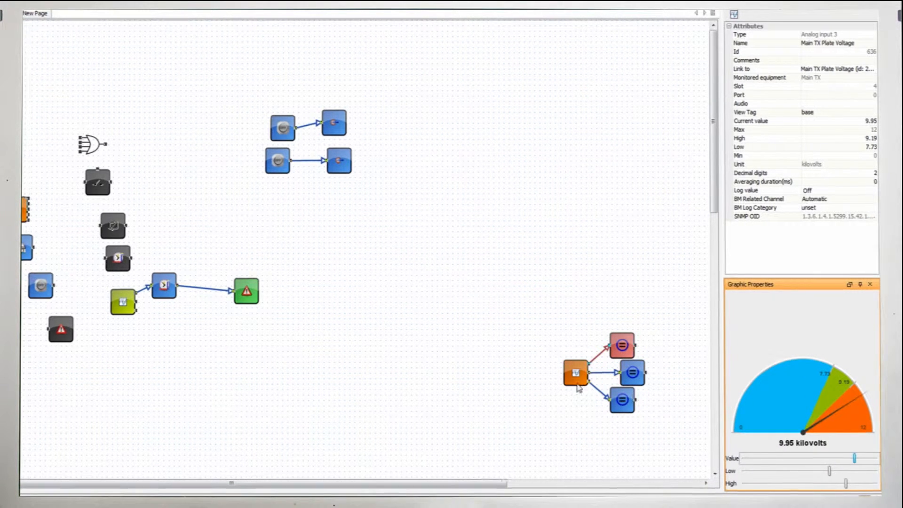
pyautogui.click(480, 374)
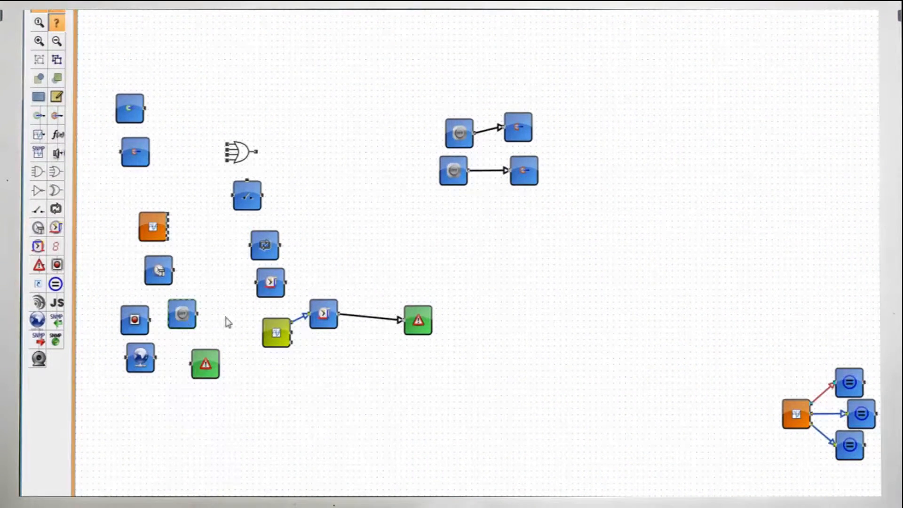
# Paste a copy of the push action button into the empty area below the linked blocks, and delete the copy
pyautogui.hotkey('ctrl', 'v')
pyautogui.moveTo(193, 331); pyautogui.dragTo(333, 404)
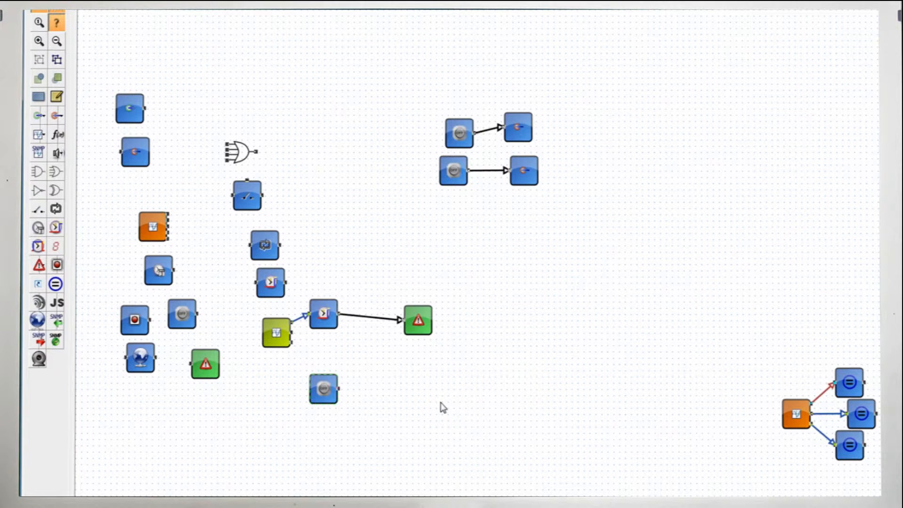
pyautogui.rightClick(316, 388)
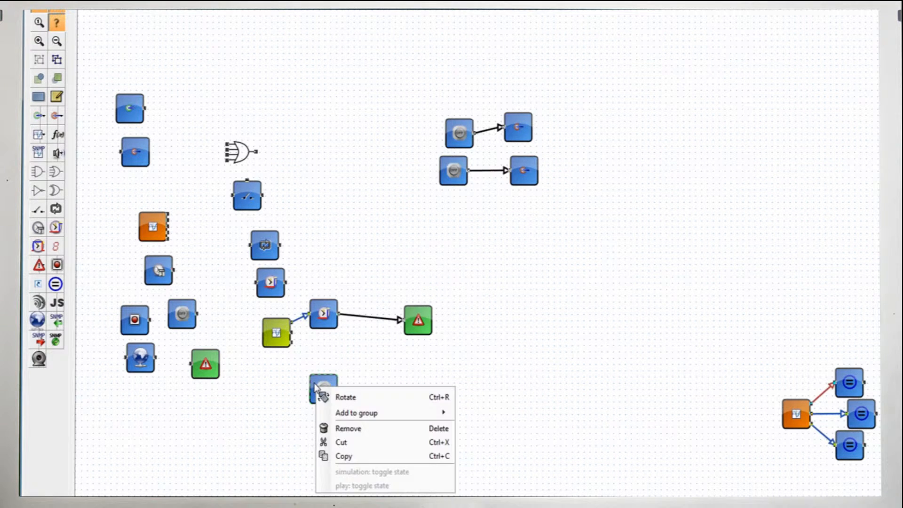
pyautogui.press('Delete')
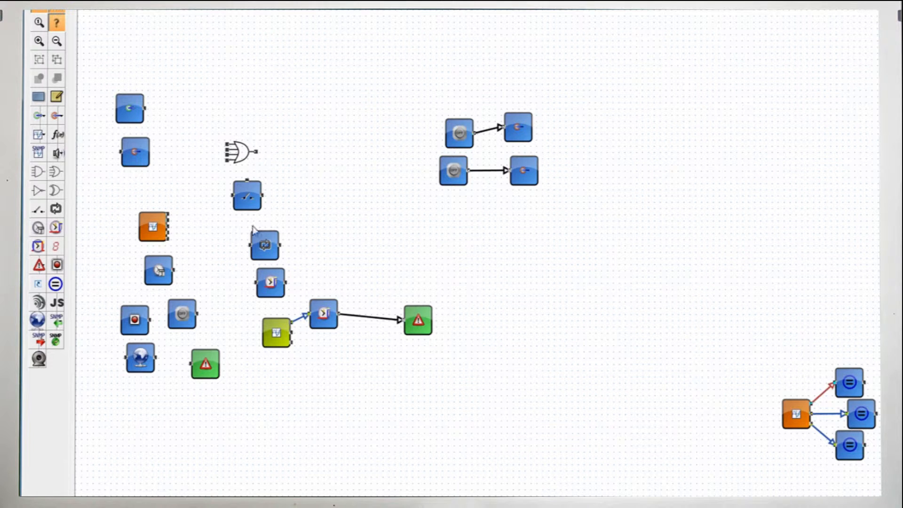
# Move the group of blocks from the Or gate to the linked alarm down into the middle of the page
pyautogui.moveTo(196, 110); pyautogui.dragTo(470, 366)
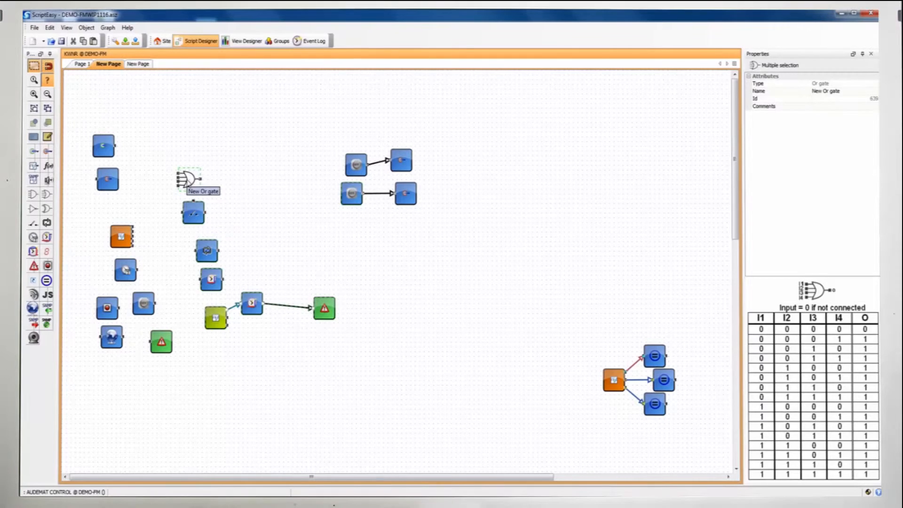
pyautogui.moveTo(187, 185); pyautogui.dragTo(305, 280)
# Paste a copy of the Or gate group, place it above the comparison blocks, and delete the copy
pyautogui.moveTo(255, 245); pyautogui.dragTo(467, 437)
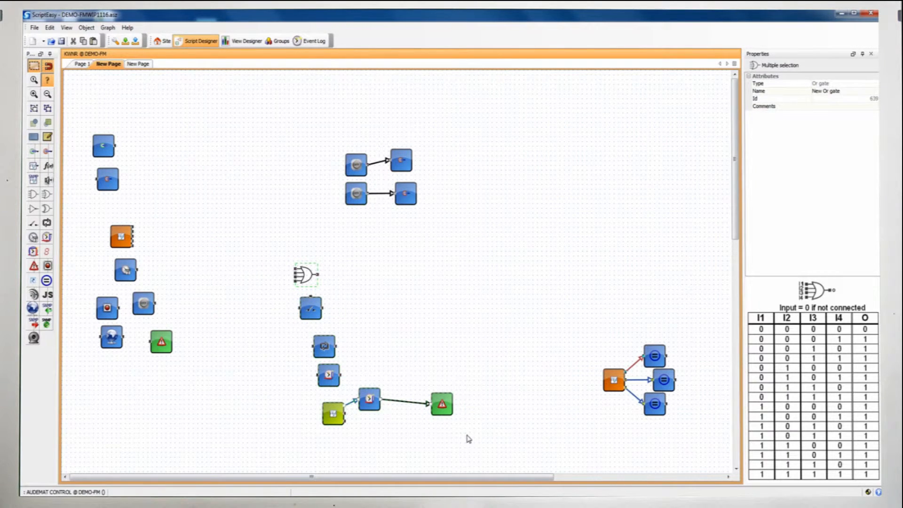
pyautogui.hotkey('ctrl', 'v')
pyautogui.moveTo(323, 284); pyautogui.dragTo(519, 156)
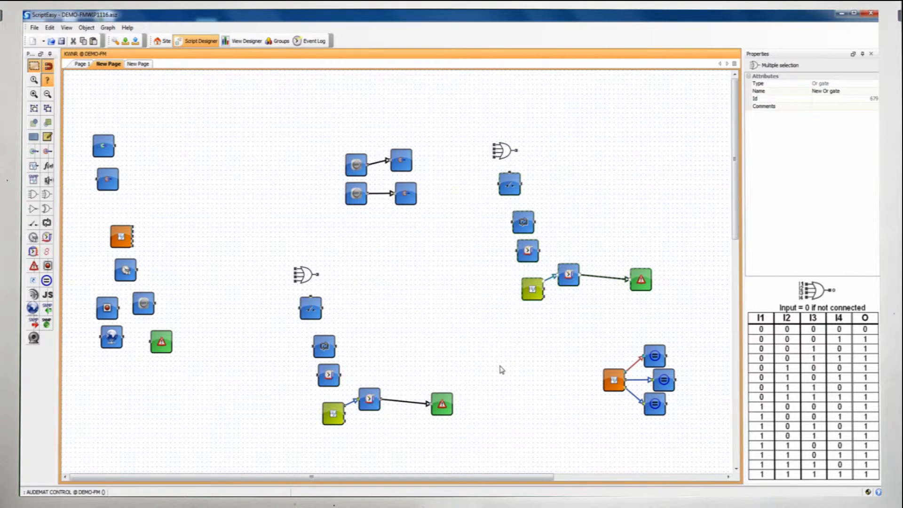
pyautogui.press('Delete')
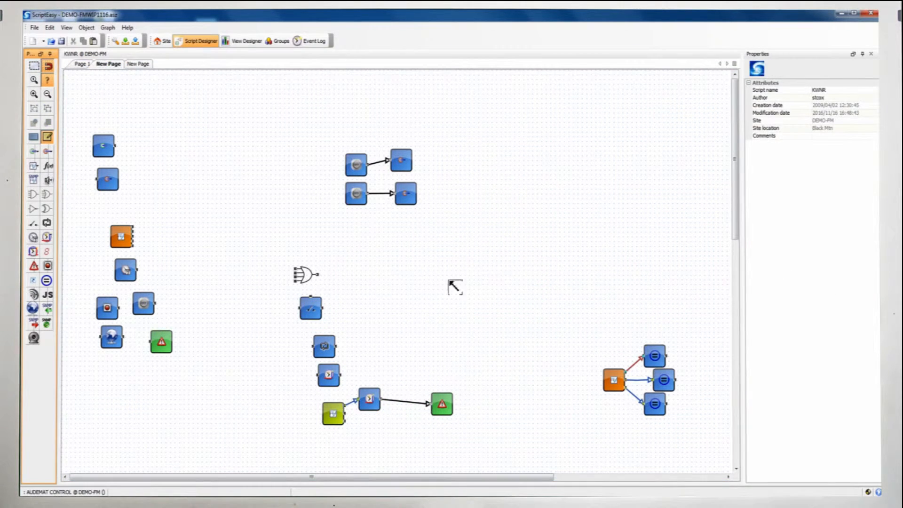
# Add a comment box above the analog input group, reshape it into a wide strip, and open its Comments attribute
pyautogui.click(625, 335)
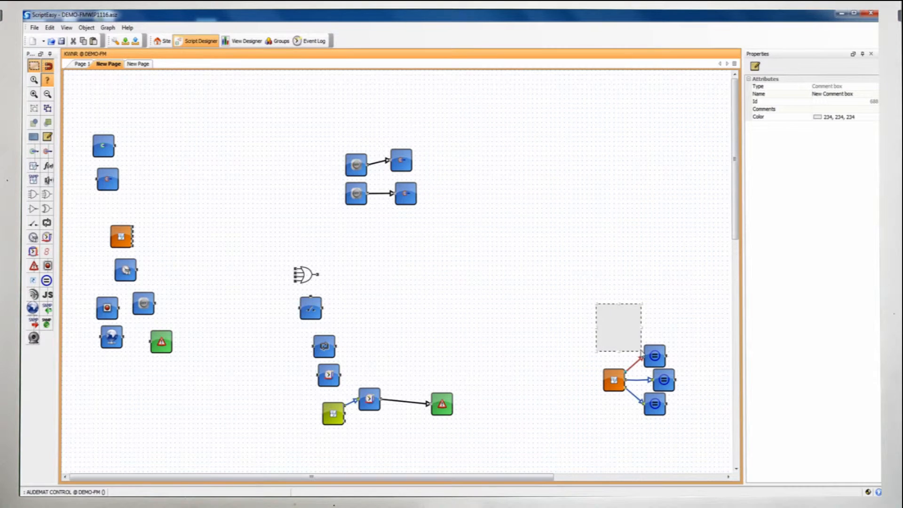
pyautogui.moveTo(641, 351); pyautogui.dragTo(665, 328)
pyautogui.click(842, 109)
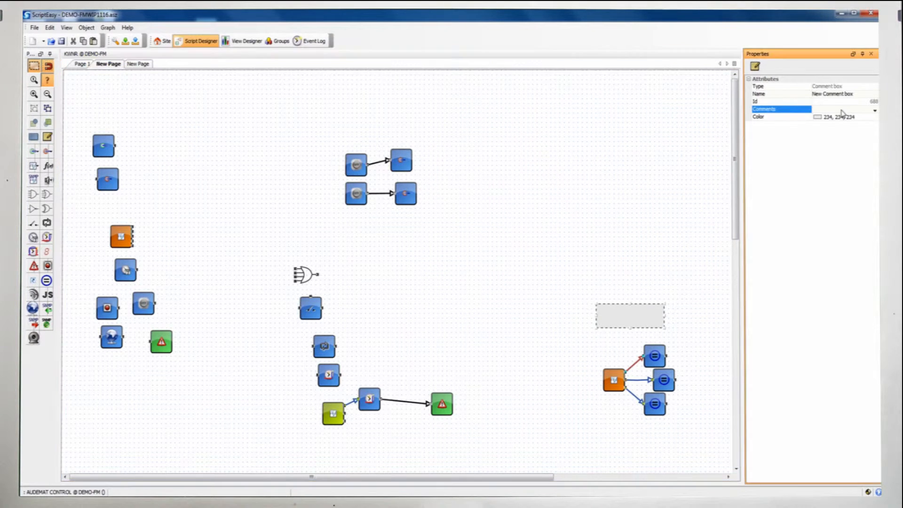
pyautogui.click(875, 110)
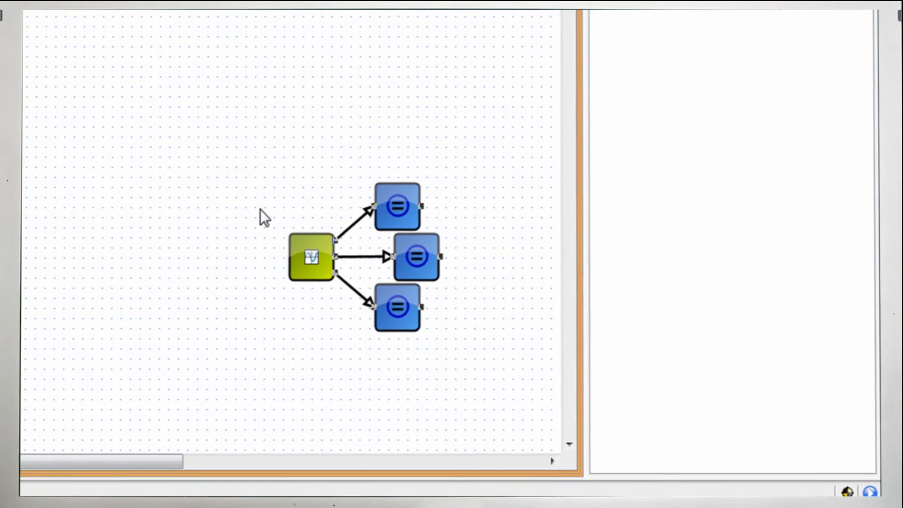
# Replace the analog input and its three comparison blocks with the copied button block linked to three alarms
pyautogui.moveTo(250, 132); pyautogui.dragTo(508, 370)
pyautogui.press('Delete')
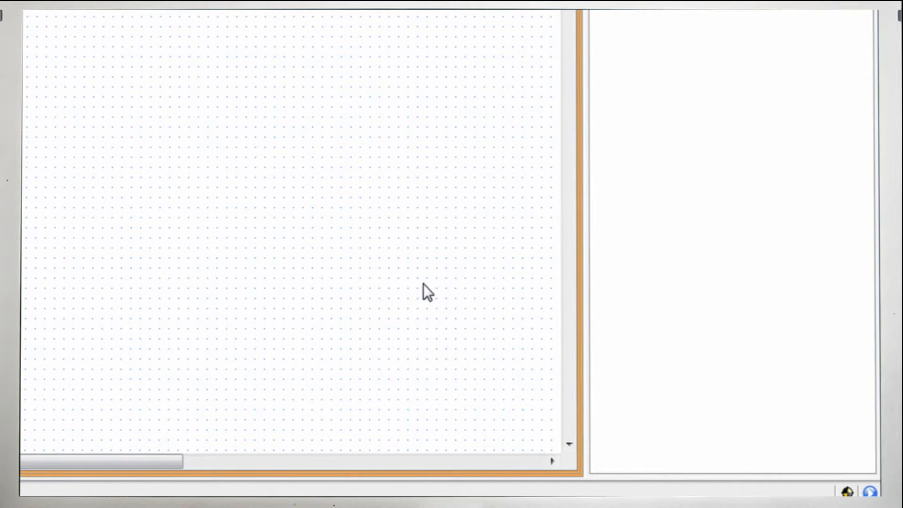
pyautogui.hotkey('ctrl', 'v')
pyautogui.moveTo(135, 174); pyautogui.dragTo(382, 295)
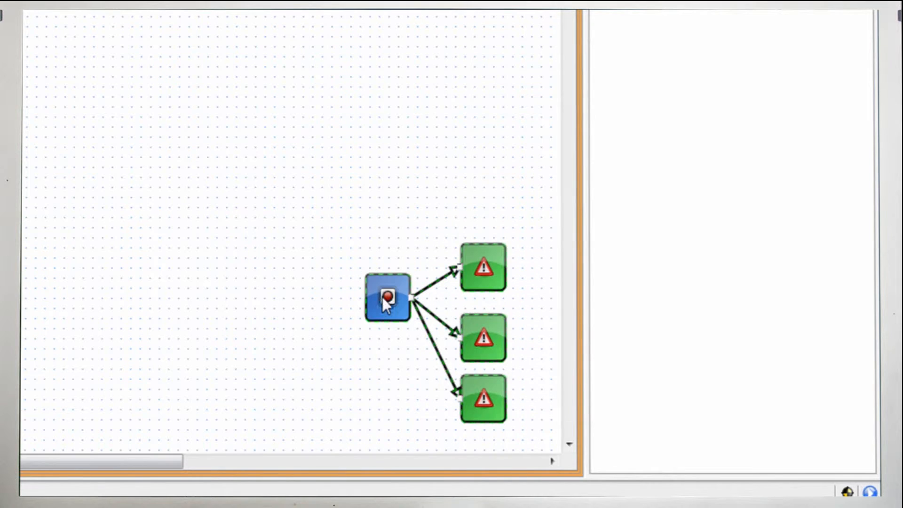
pyautogui.click(346, 309)
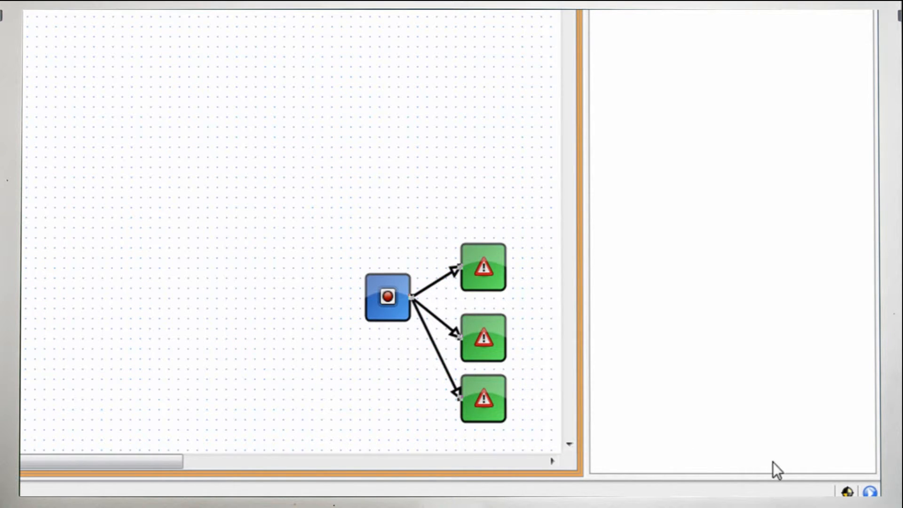
# Run the simulation, toggle the button block on and off to test its three alarms, and stop the simulation
pyautogui.click(849, 491)
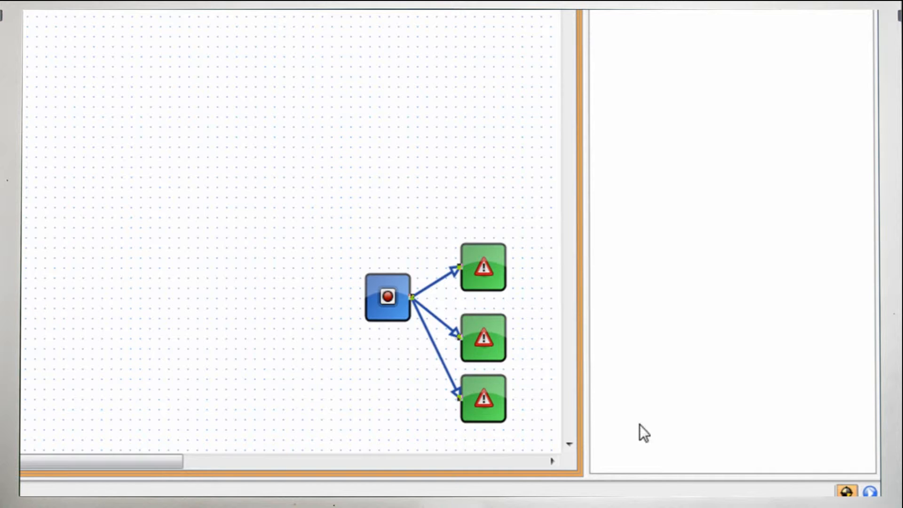
pyautogui.click(388, 300)
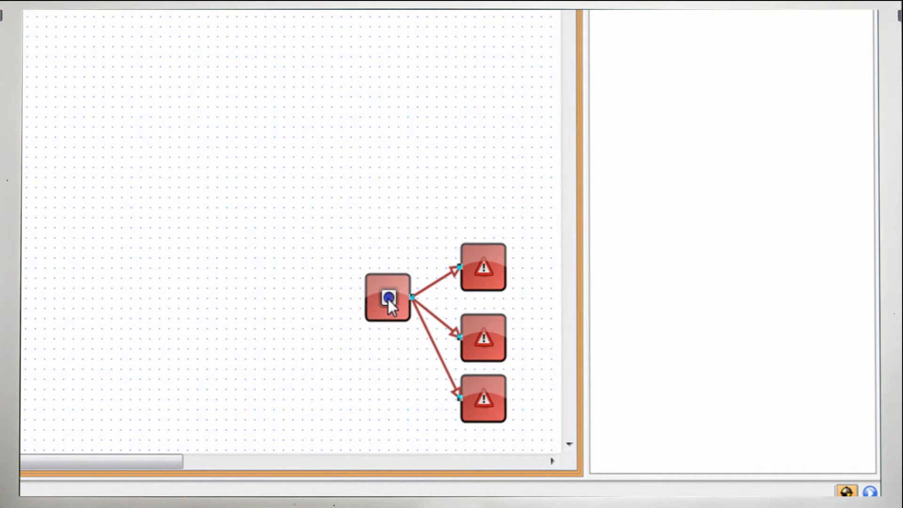
pyautogui.click(388, 300)
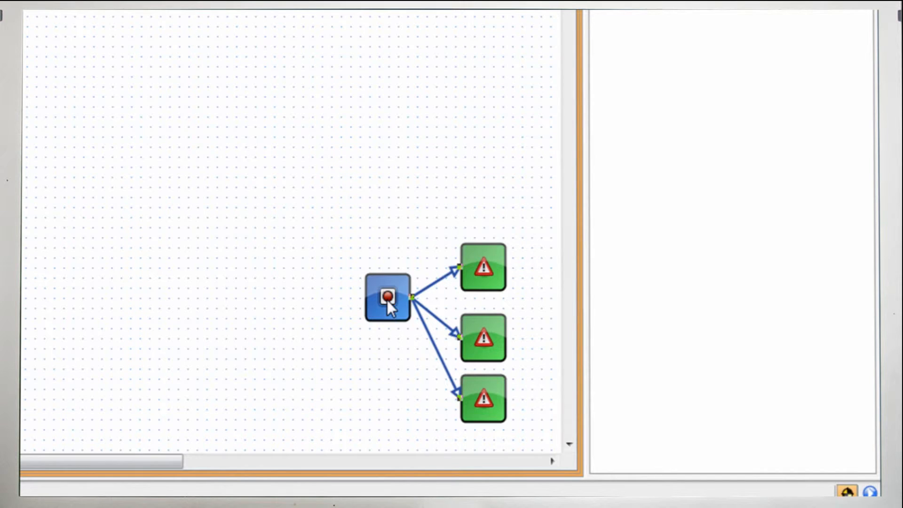
pyautogui.click(847, 491)
# Position the Or gate group with three digital inputs and an alarm beside the button group, and nudge its upper input closer
pyautogui.moveTo(107, 84); pyautogui.dragTo(145, 227)
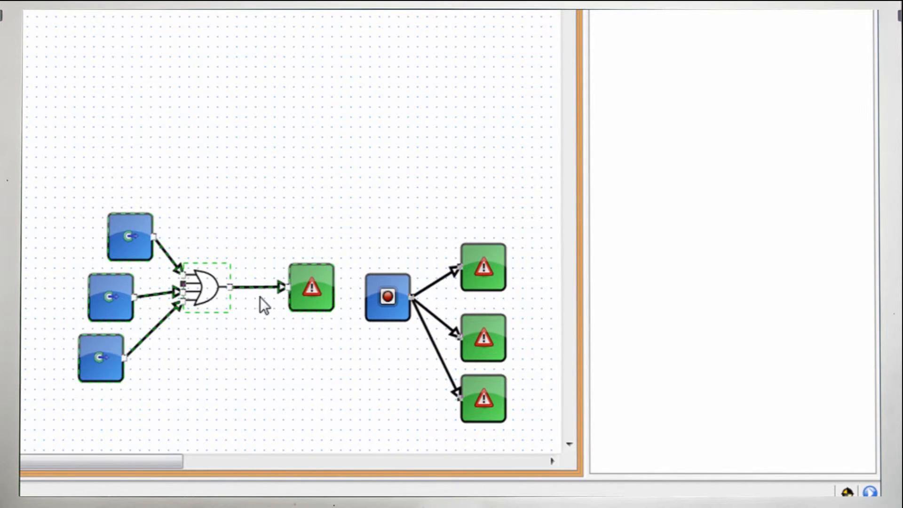
pyautogui.click(242, 349)
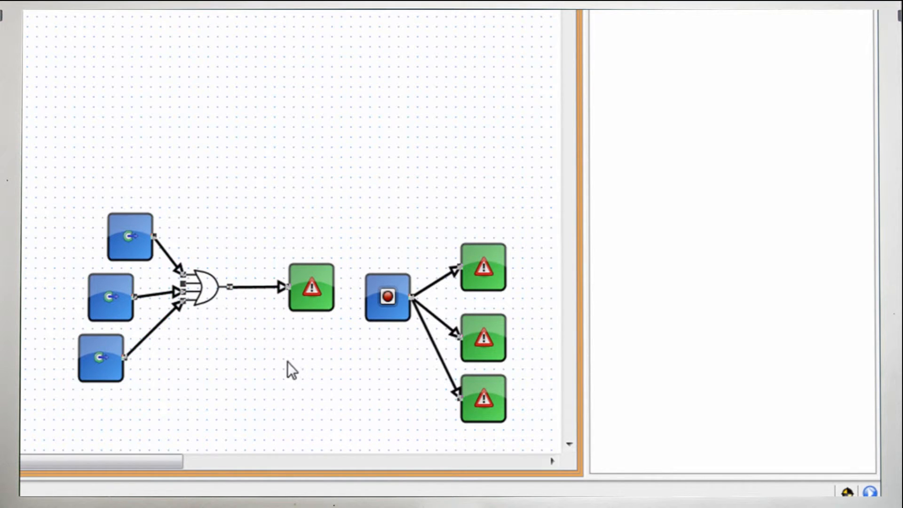
pyautogui.moveTo(132, 231); pyautogui.dragTo(120, 231)
# Simulate the Or gate group, toggling each of its three digital inputs to test the alarm
pyautogui.click(176, 288)
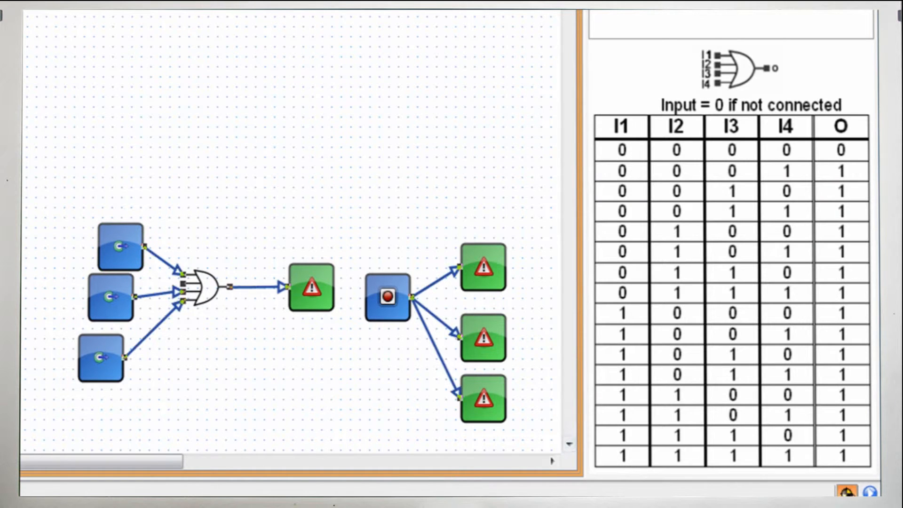
pyautogui.click(120, 241)
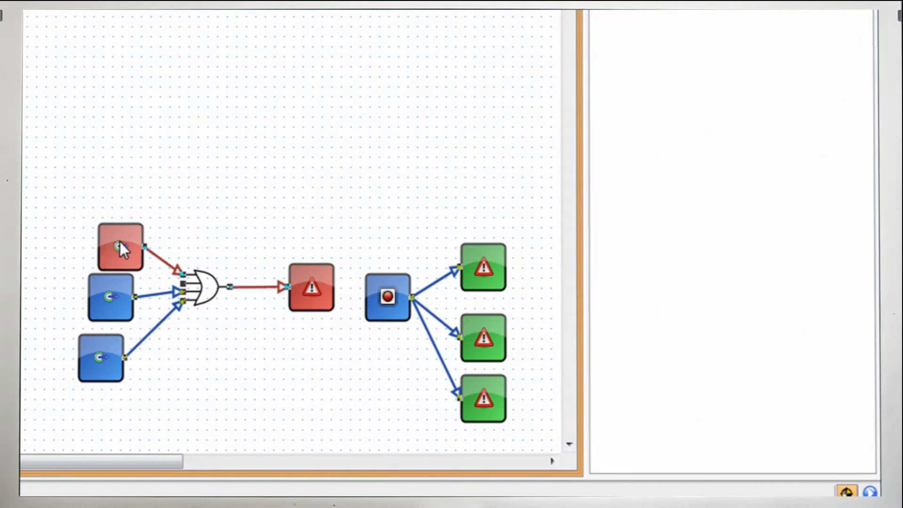
pyautogui.click(120, 242)
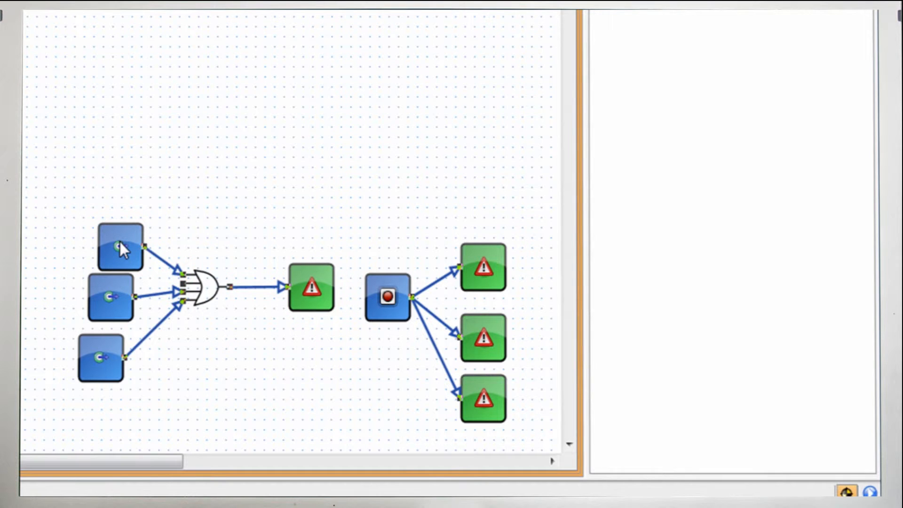
pyautogui.click(111, 296)
pyautogui.click(112, 297)
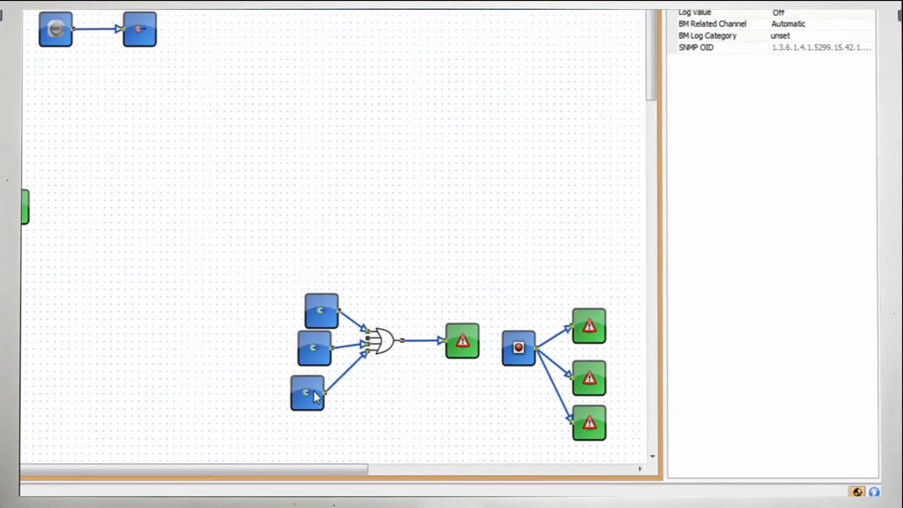
pyautogui.click(110, 361)
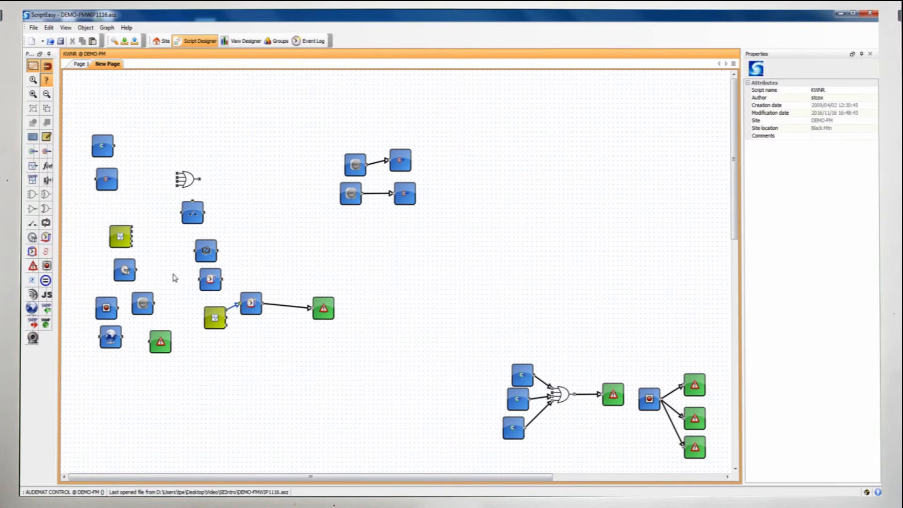
# Move the scheduler block to the empty area above the button group and set its start to January, every day, at 17:00:00
pyautogui.click(126, 274)
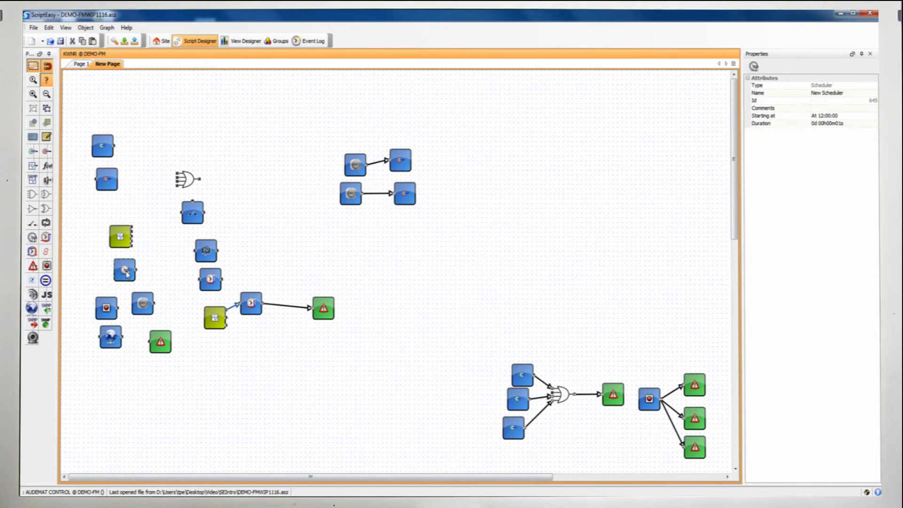
pyautogui.moveTo(126, 273); pyautogui.dragTo(675, 166)
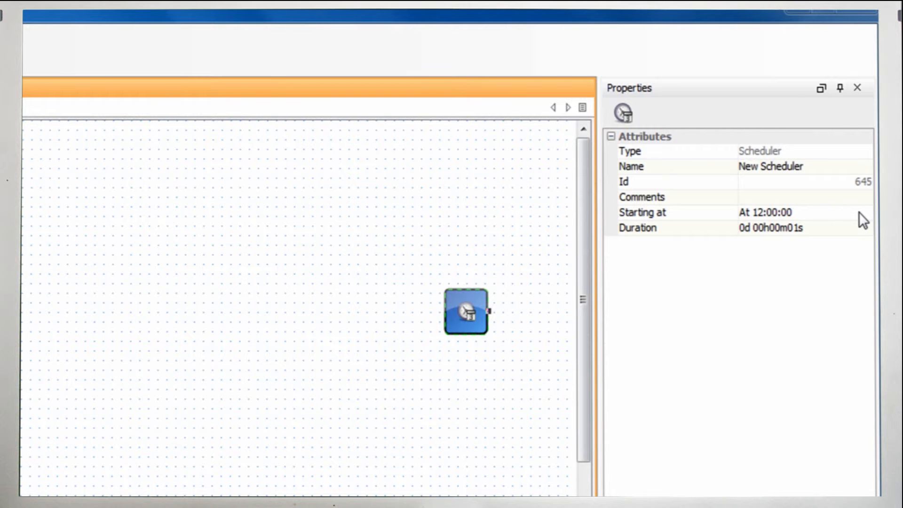
pyautogui.click(864, 213)
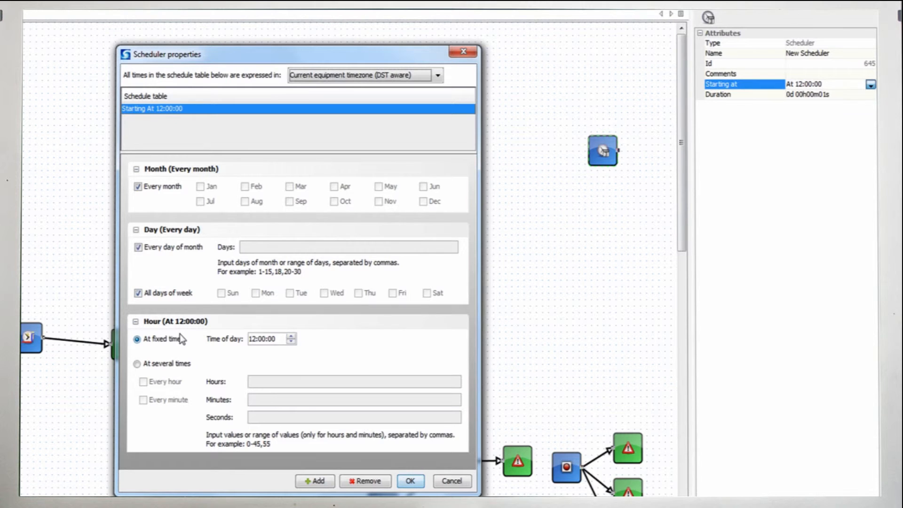
pyautogui.click(139, 187)
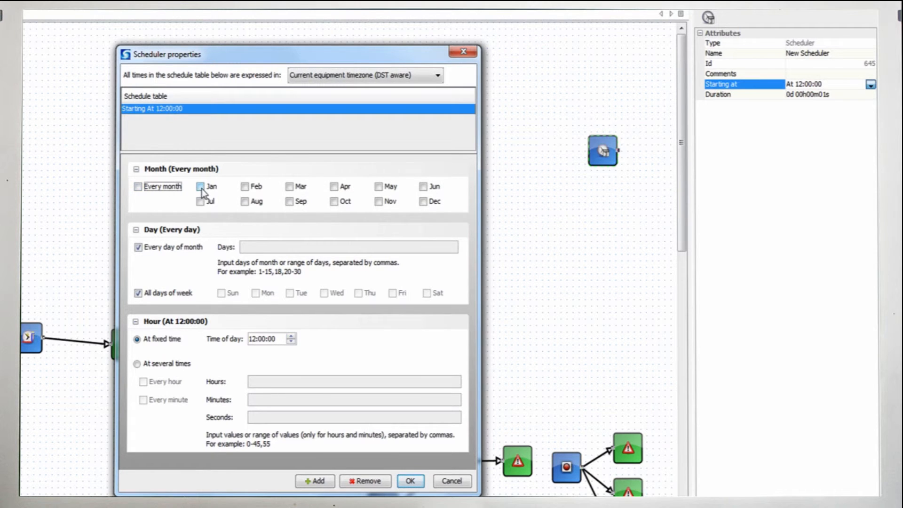
pyautogui.click(201, 187)
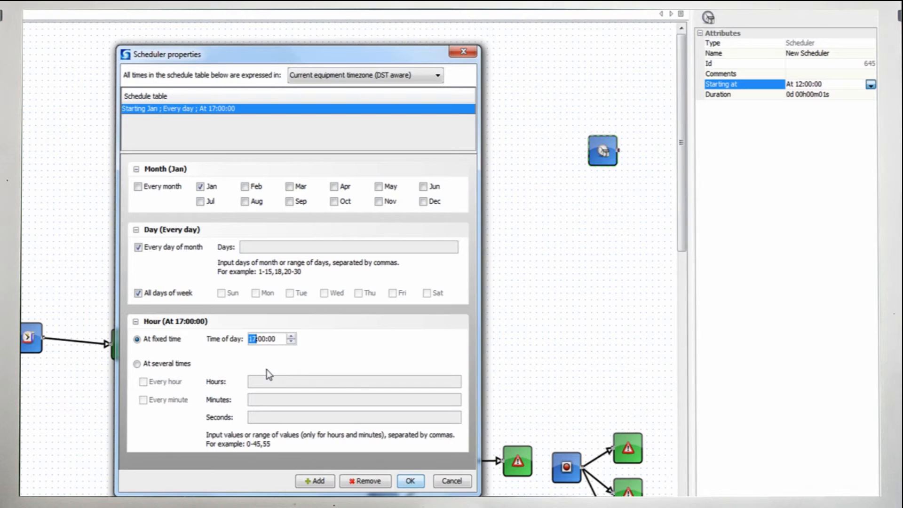
# Add a second schedule entry starting in February instead of January, every day at 18:00:00, and apply the schedule
pyautogui.click(316, 480)
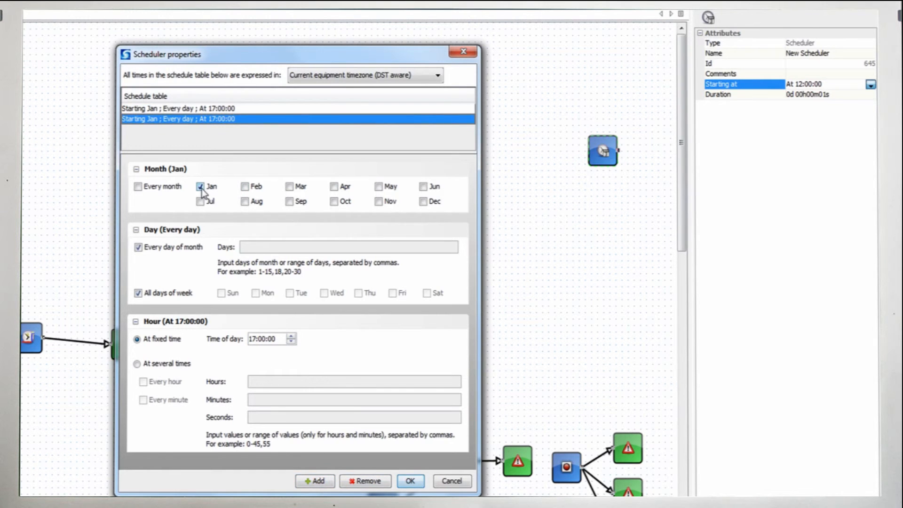
pyautogui.click(200, 187)
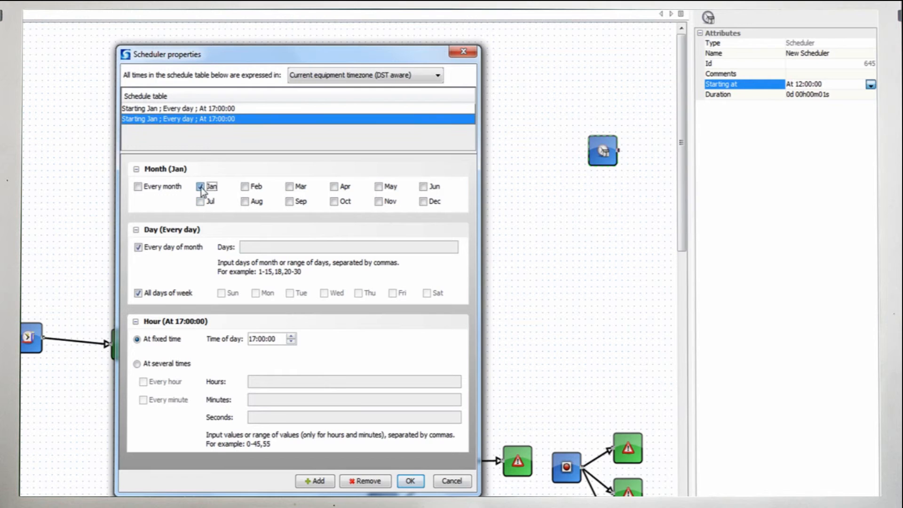
pyautogui.click(244, 187)
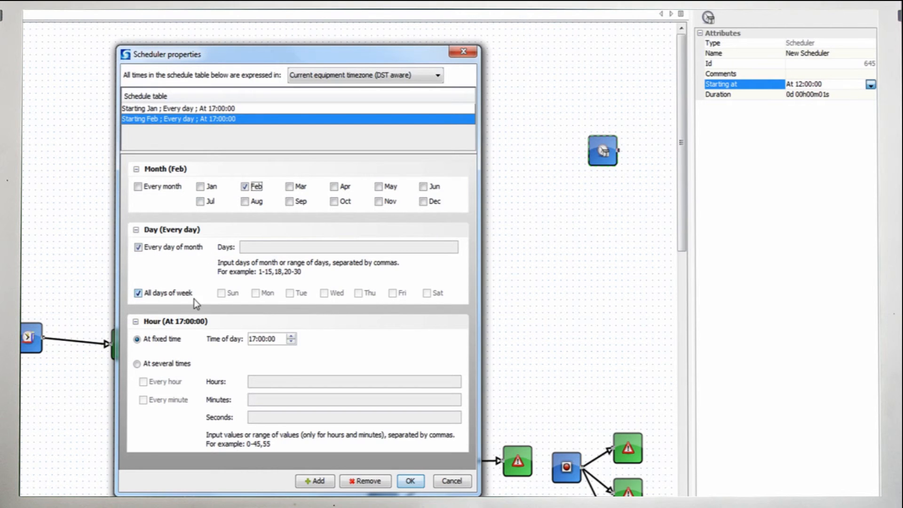
pyautogui.click(256, 338)
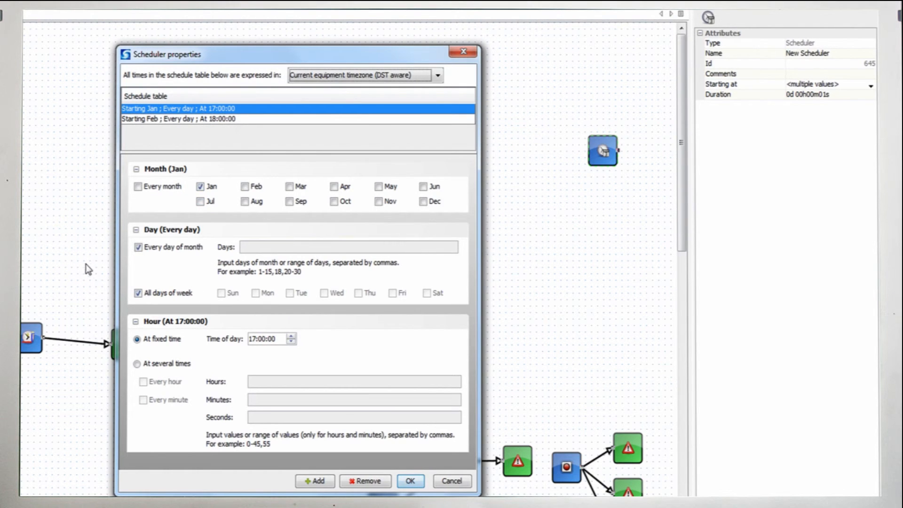
# Try changing the January schedule entry to every month, Monday to Friday, at several times, and cancel the changes
pyautogui.click(138, 187)
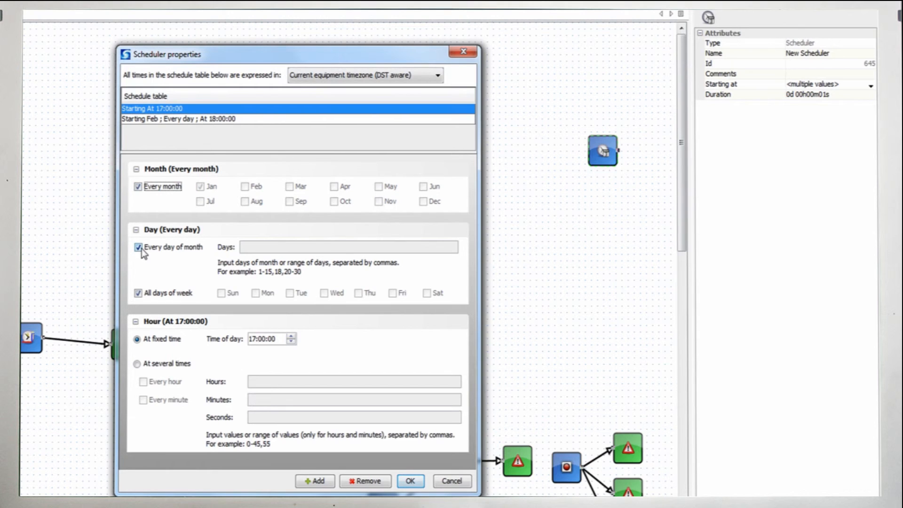
pyautogui.click(139, 294)
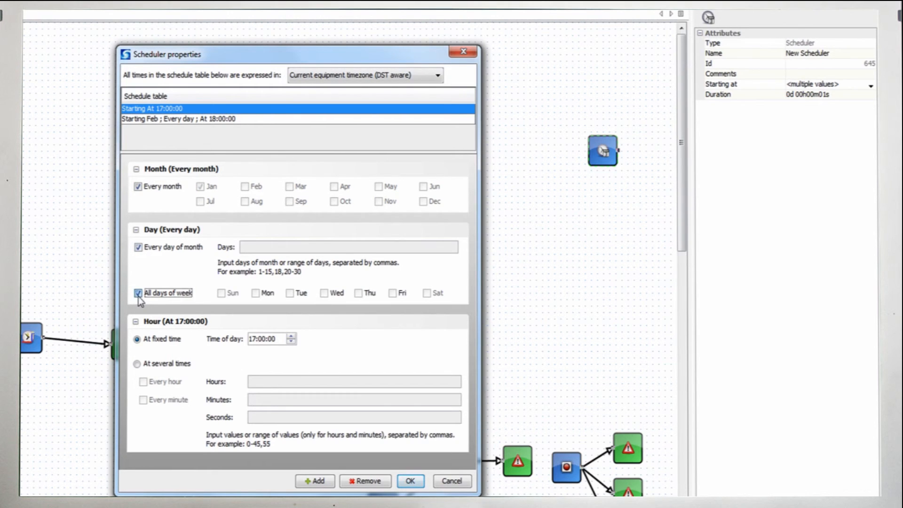
pyautogui.click(257, 293)
pyautogui.click(290, 294)
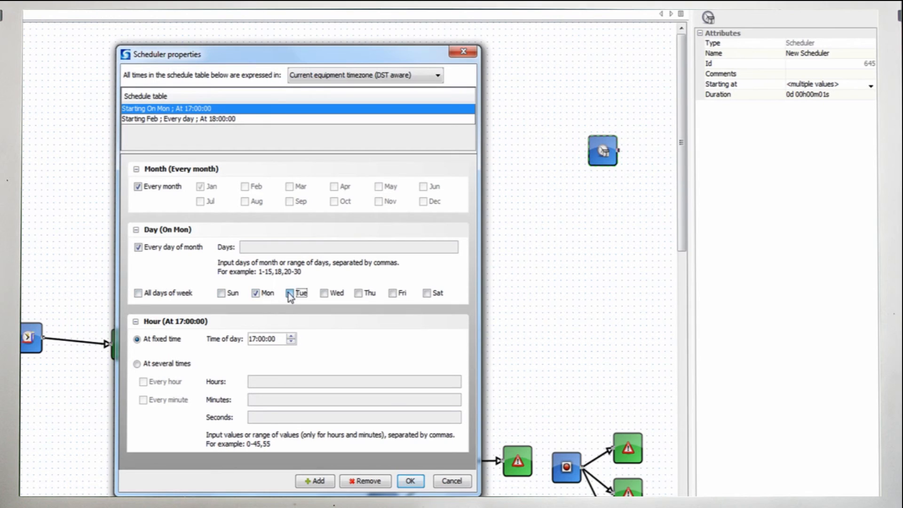
pyautogui.click(323, 294)
pyautogui.click(360, 294)
pyautogui.click(393, 294)
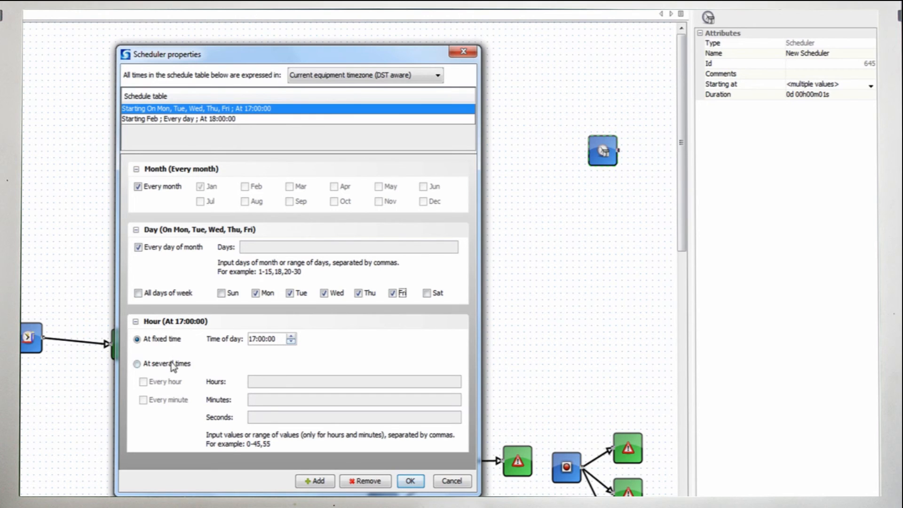
pyautogui.click(137, 363)
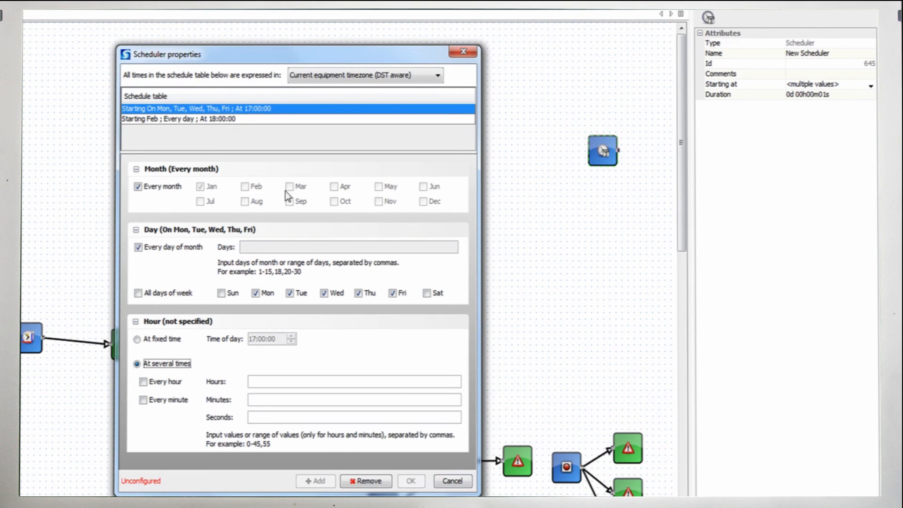
pyautogui.click(454, 485)
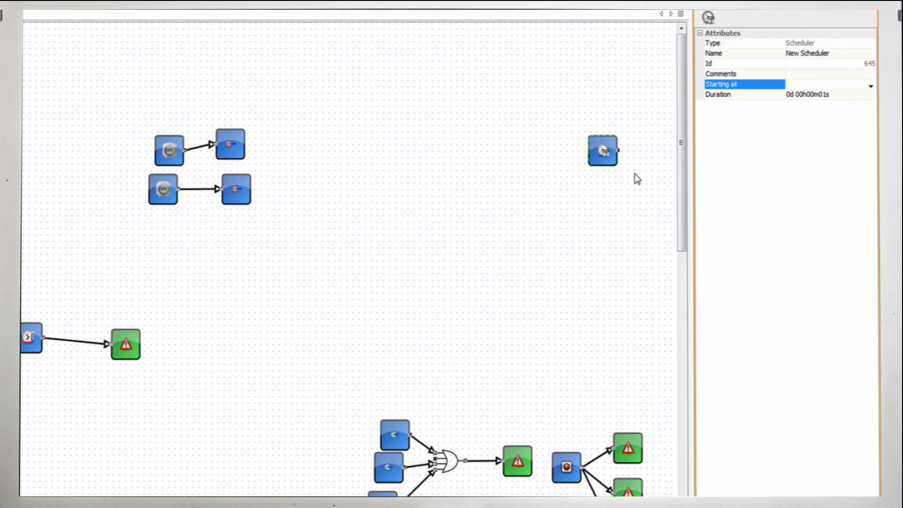